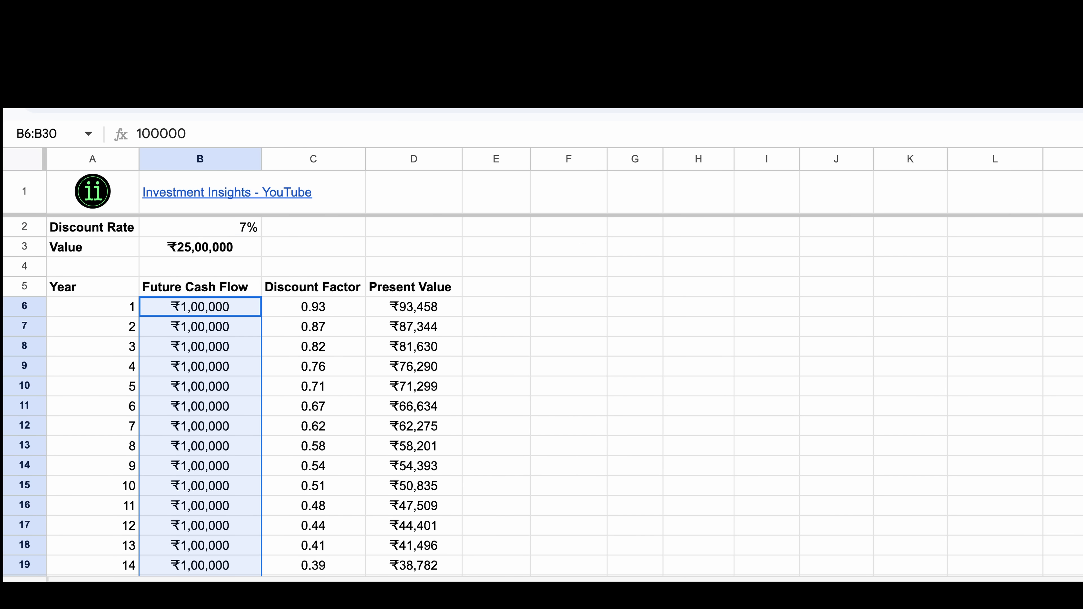
- Inspect the Discount Factor column's formula and the year 1 Present Value formula, highlighting the discount rate and cash flow behind it
{"action": "left_click", "coordinate": [313, 306]}
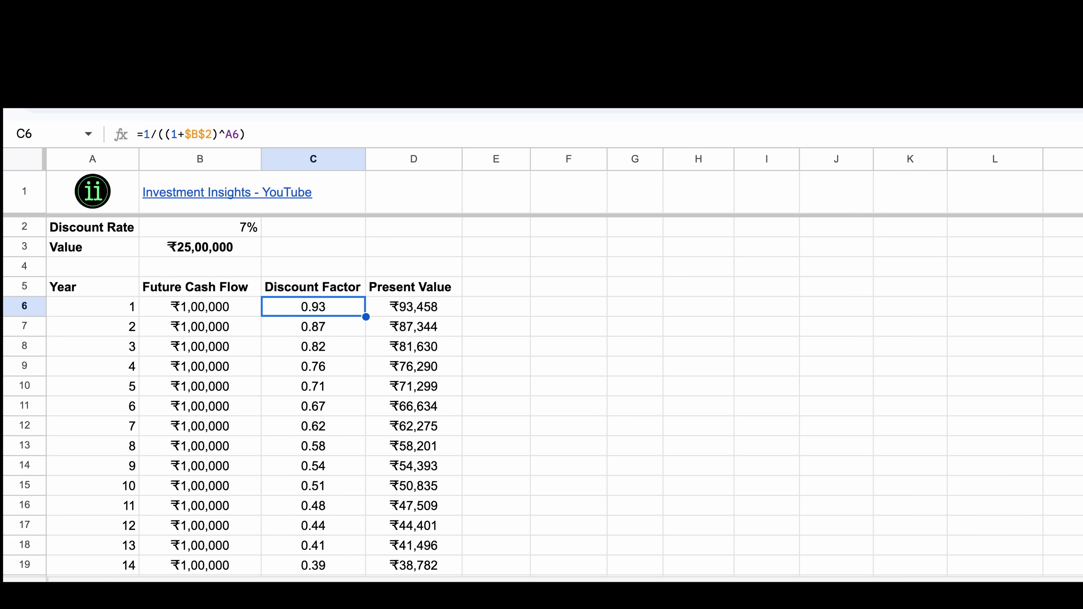
{"action": "key", "text": "ctrl+shift+Down"}
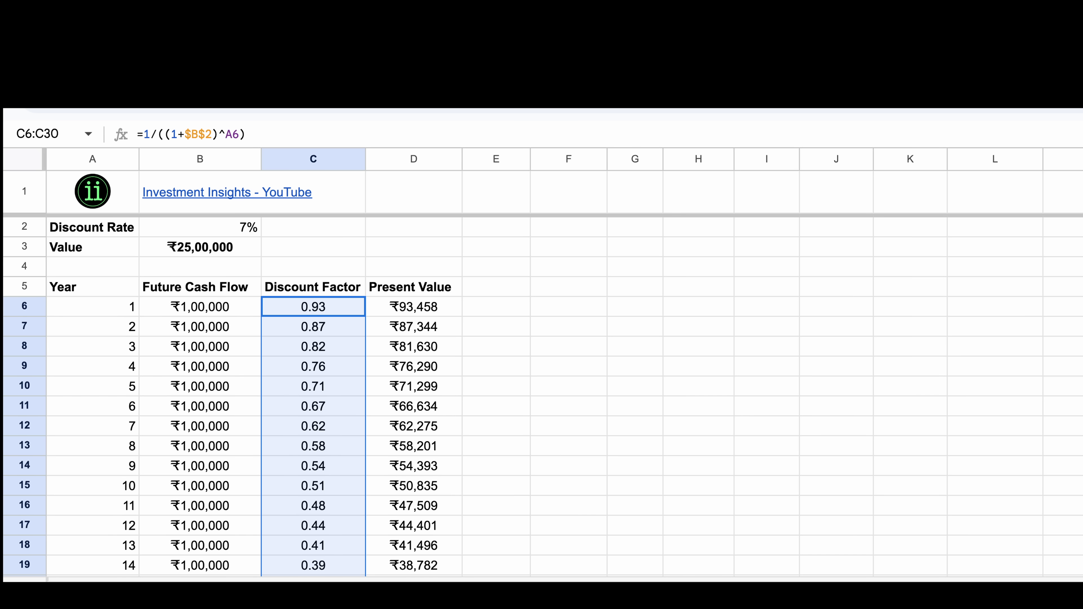
{"action": "left_click", "coordinate": [314, 307]}
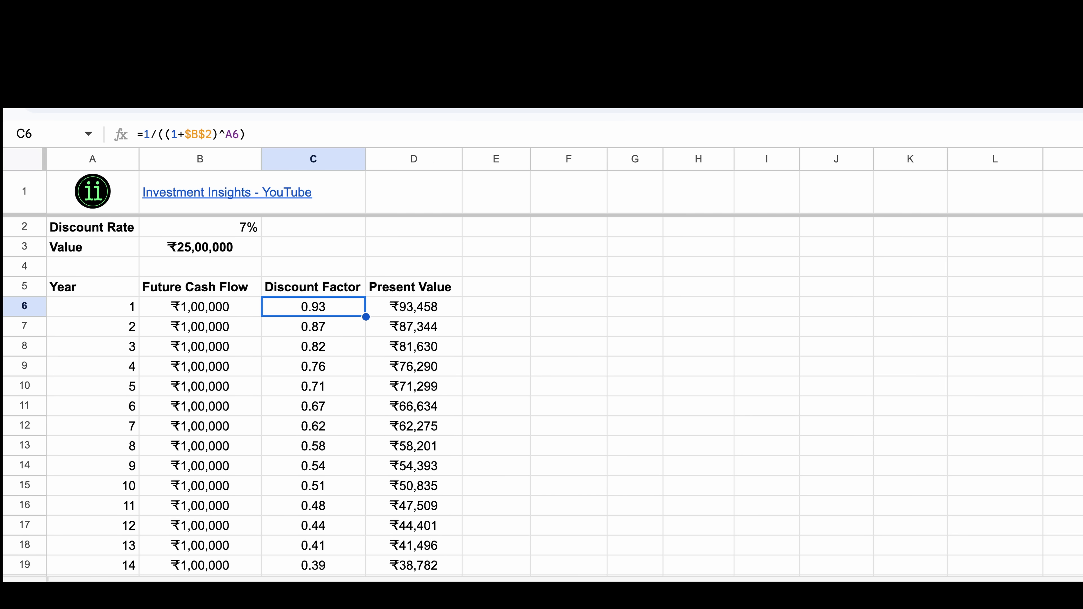
{"action": "left_click", "coordinate": [414, 307]}
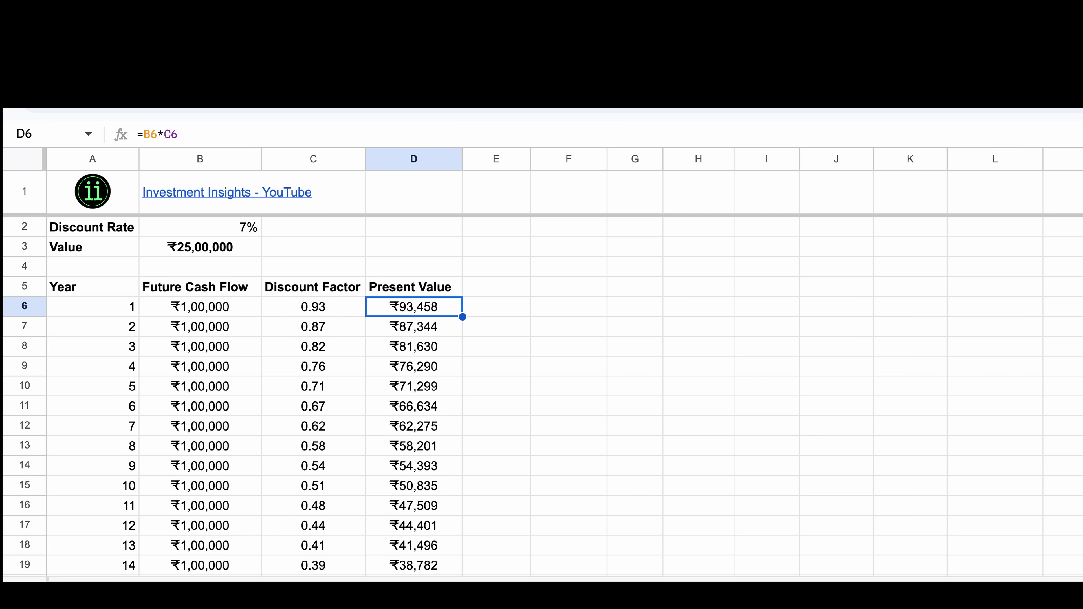
{"action": "left_click", "coordinate": [200, 228], "text": "super"}
{"action": "left_click", "coordinate": [200, 307], "text": "super"}
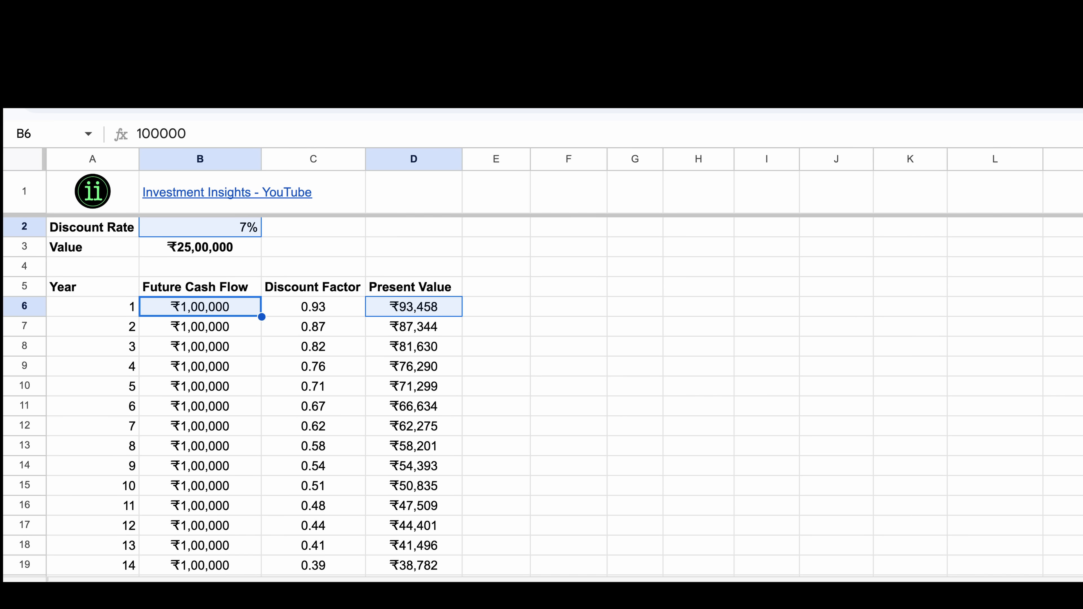
- Check the year 2 discount factor and present value formulas, highlighting that year's number, cash flow and the discount rate
{"action": "left_click", "coordinate": [313, 327]}
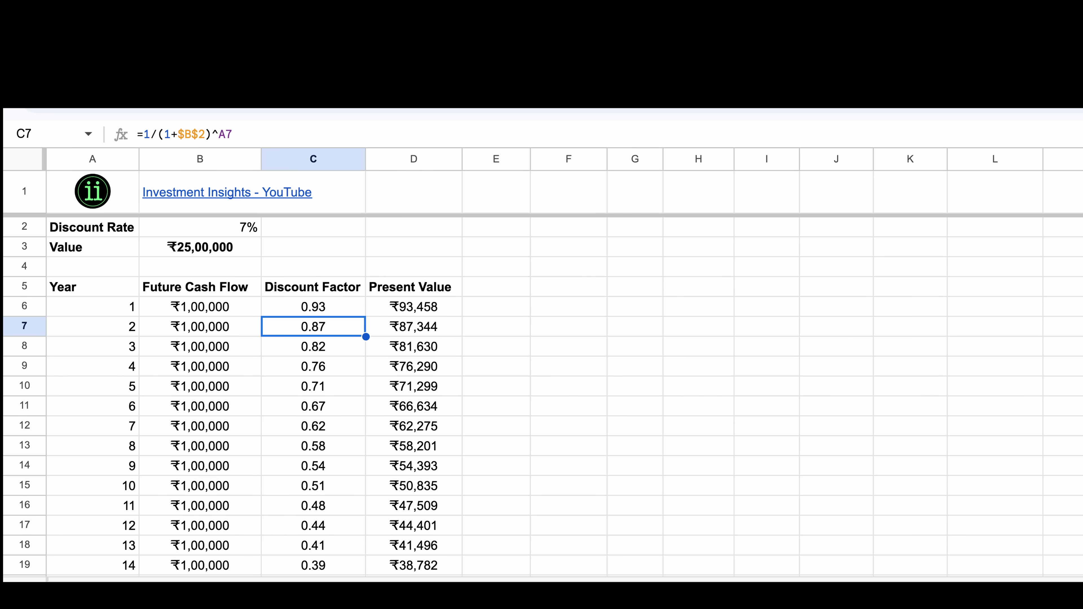
{"action": "left_click", "coordinate": [200, 326]}
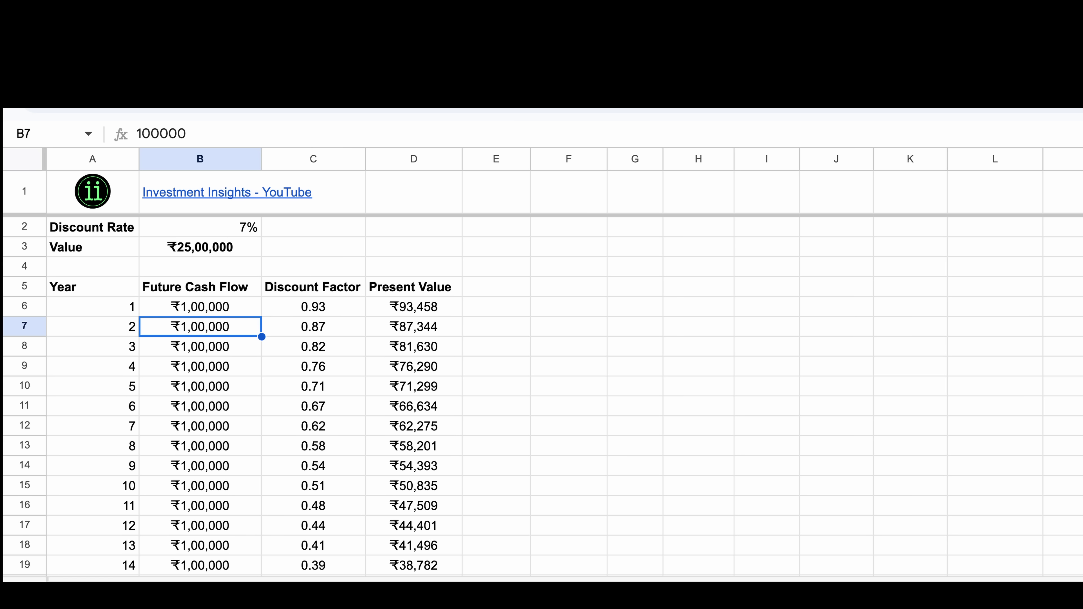
{"action": "left_click", "coordinate": [413, 327], "text": "super"}
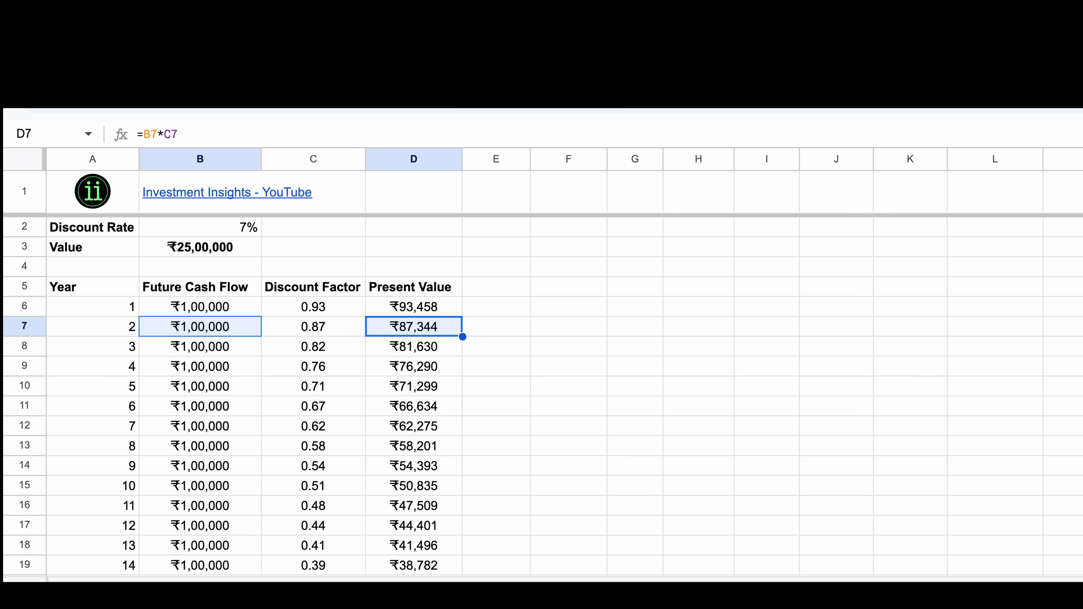
{"action": "left_click", "coordinate": [413, 326]}
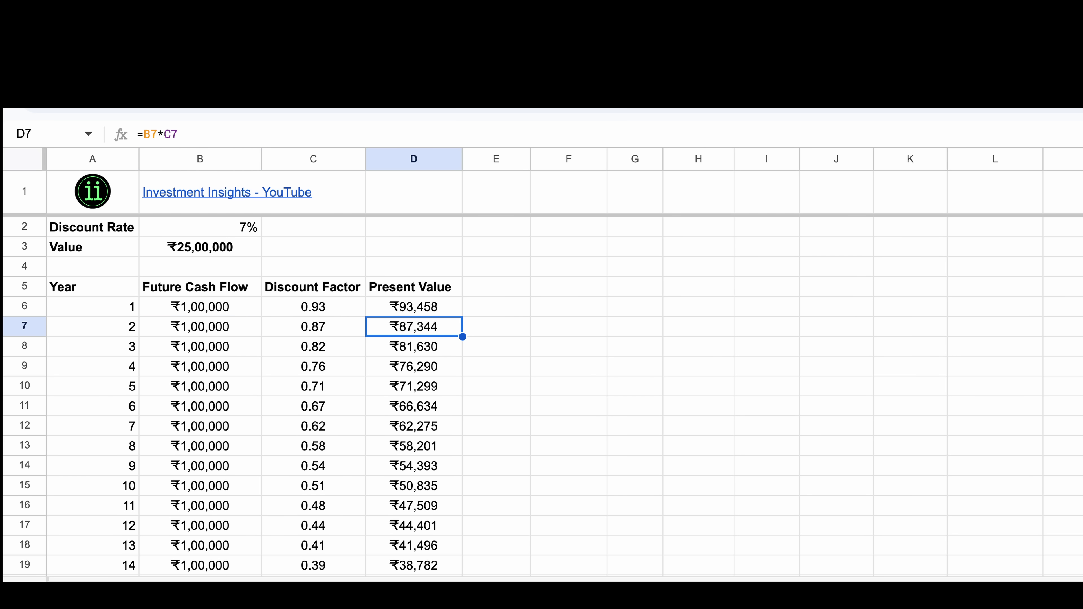
{"action": "left_click", "coordinate": [92, 326], "text": "super"}
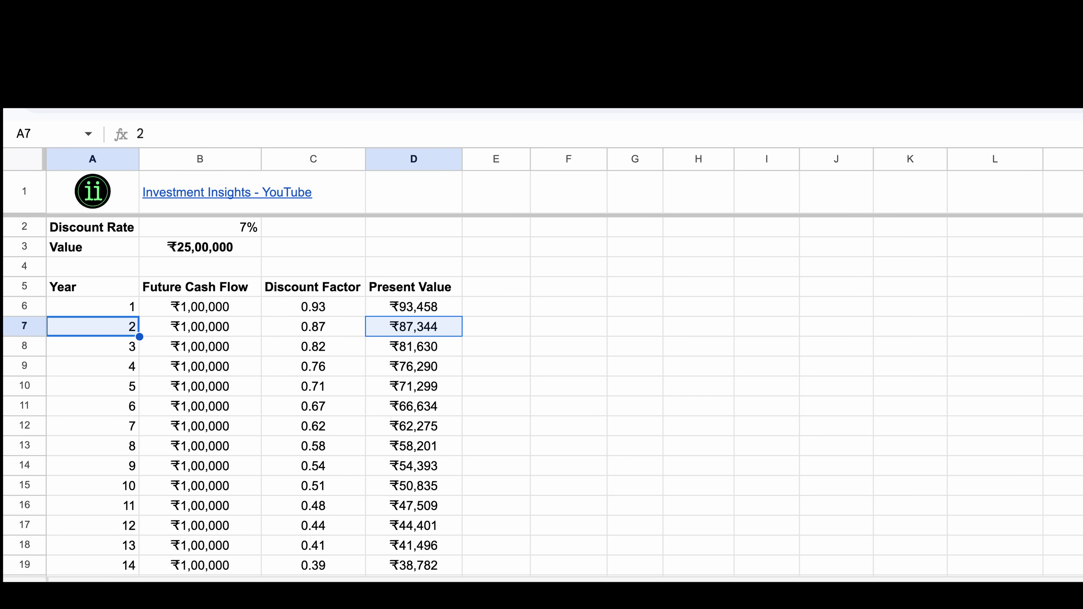
{"action": "left_click", "coordinate": [199, 228], "text": "super"}
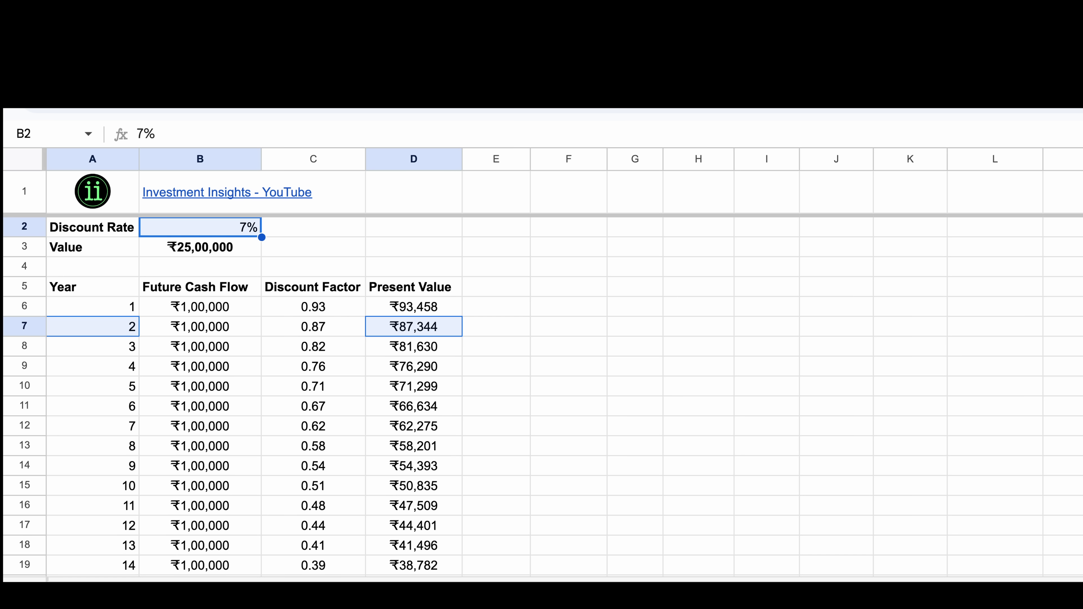
{"action": "left_click", "coordinate": [200, 326], "text": "super"}
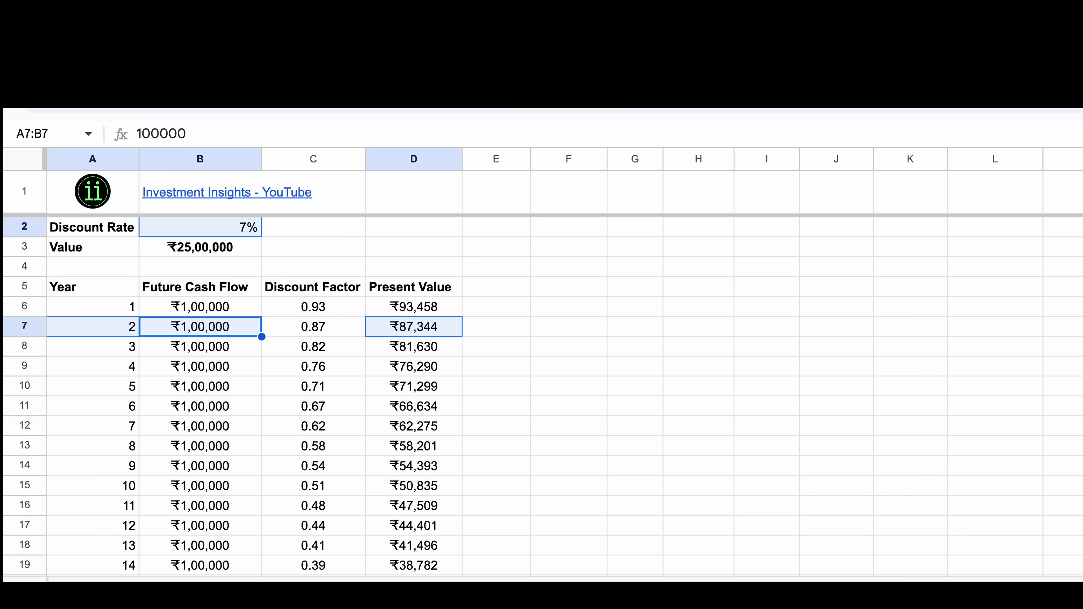
- Inspect the year 3 present value formula and highlight its year, future cash flow and the discount rate
{"action": "left_click", "coordinate": [413, 346]}
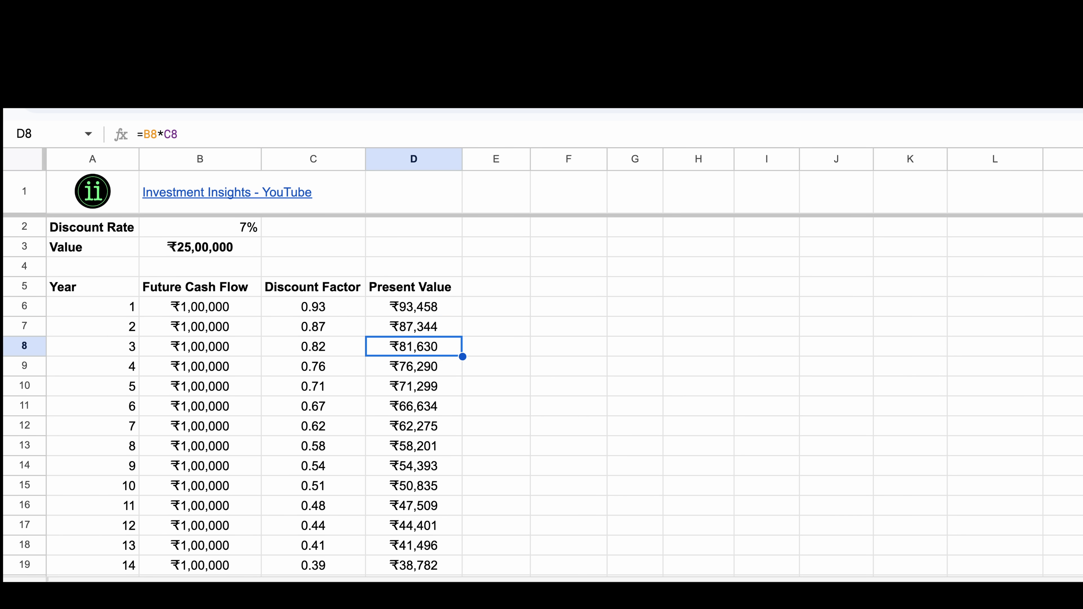
{"action": "left_click", "coordinate": [93, 346], "text": "super"}
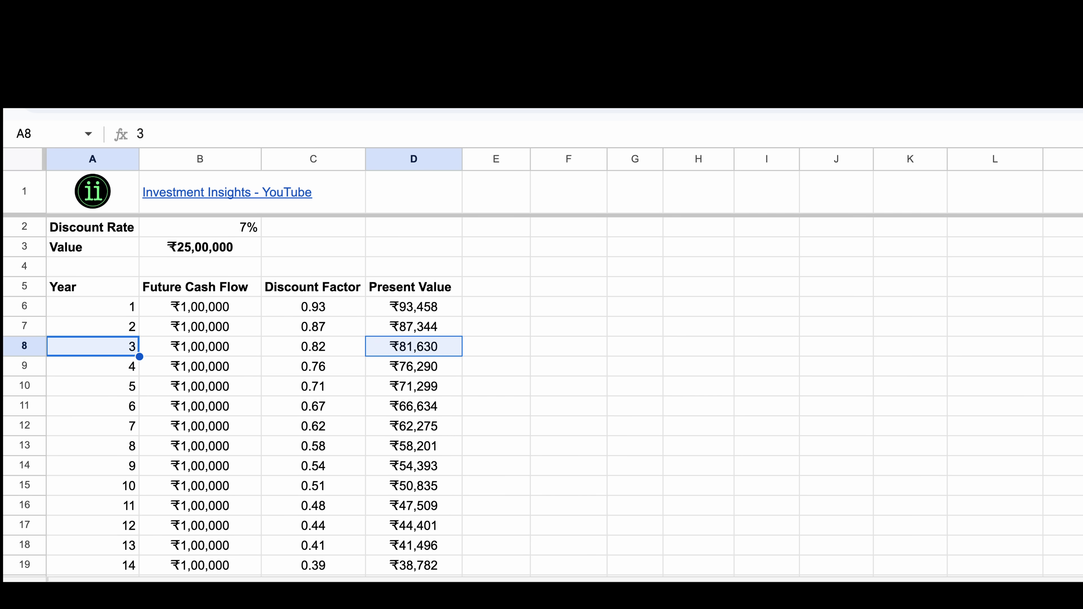
{"action": "left_click", "coordinate": [200, 227], "text": "super"}
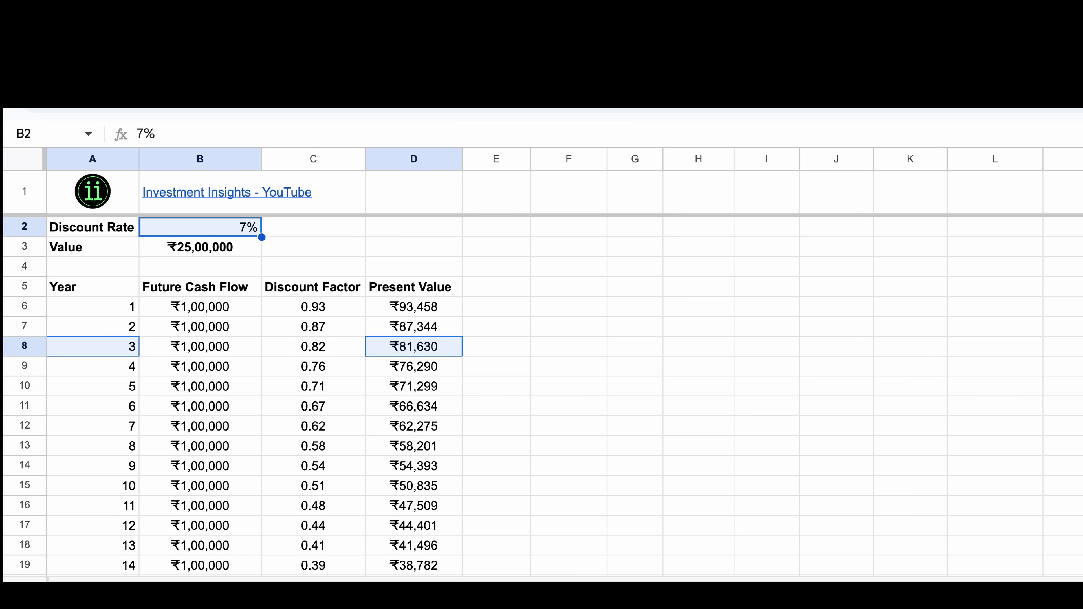
{"action": "left_click", "coordinate": [200, 346], "text": "super"}
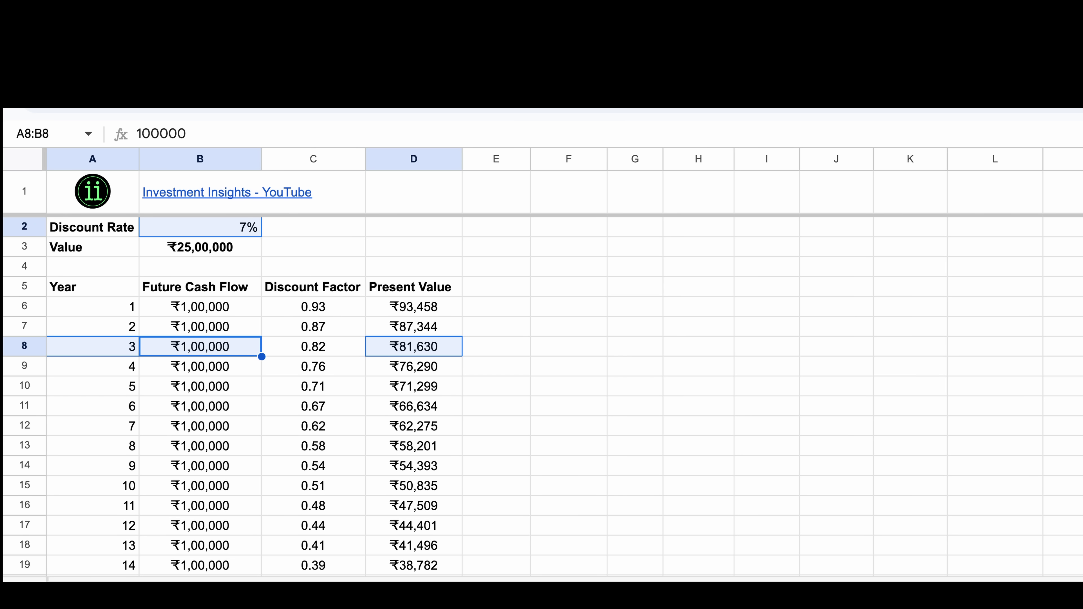
{"action": "left_click", "coordinate": [413, 286]}
{"action": "key", "text": "shift+super+Down"}
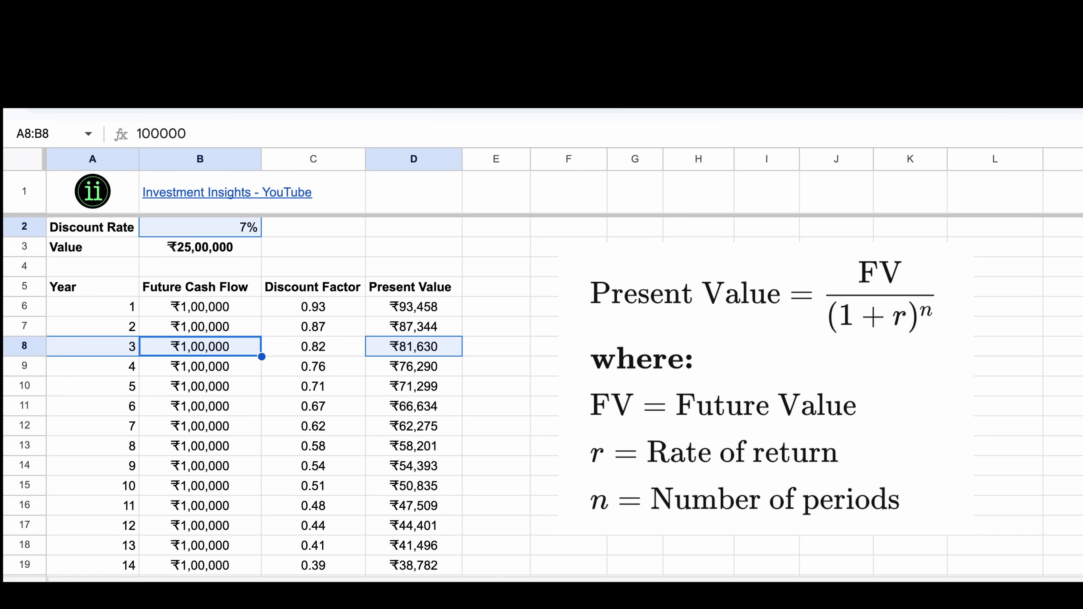
- Compare the discount factor formulas of years 1 to 3 with the discount rate cell they depend on
{"action": "left_click", "coordinate": [313, 346]}
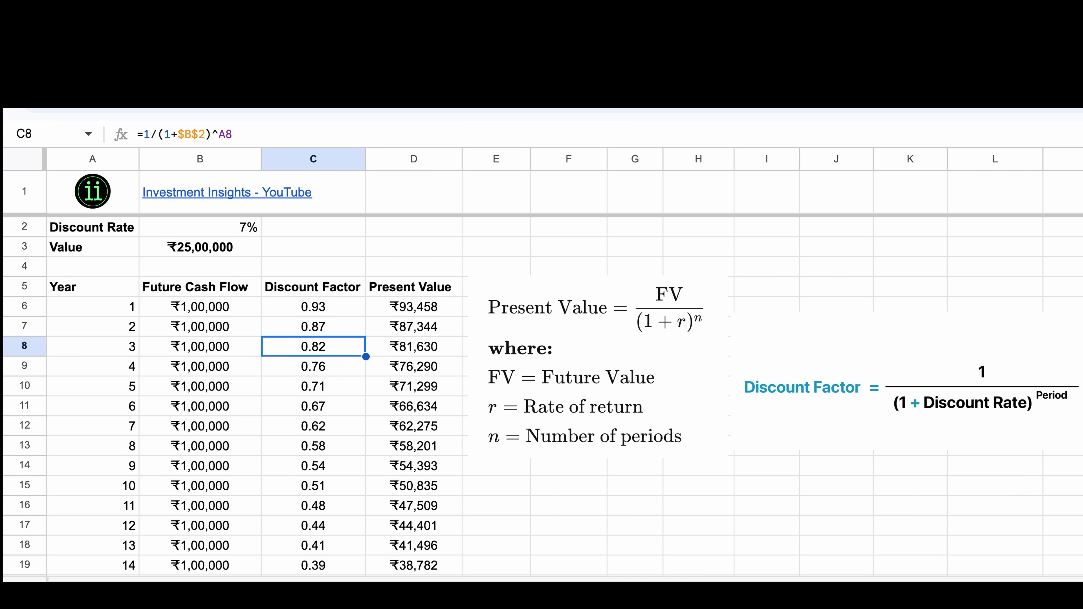
{"action": "left_click", "coordinate": [200, 227]}
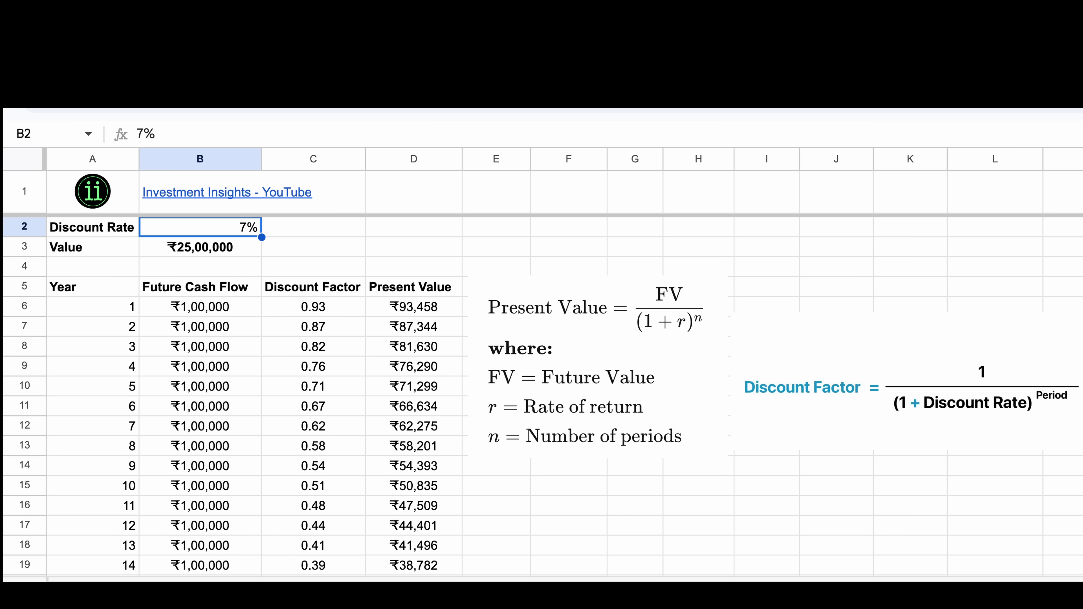
{"action": "left_click", "coordinate": [314, 307], "text": "super"}
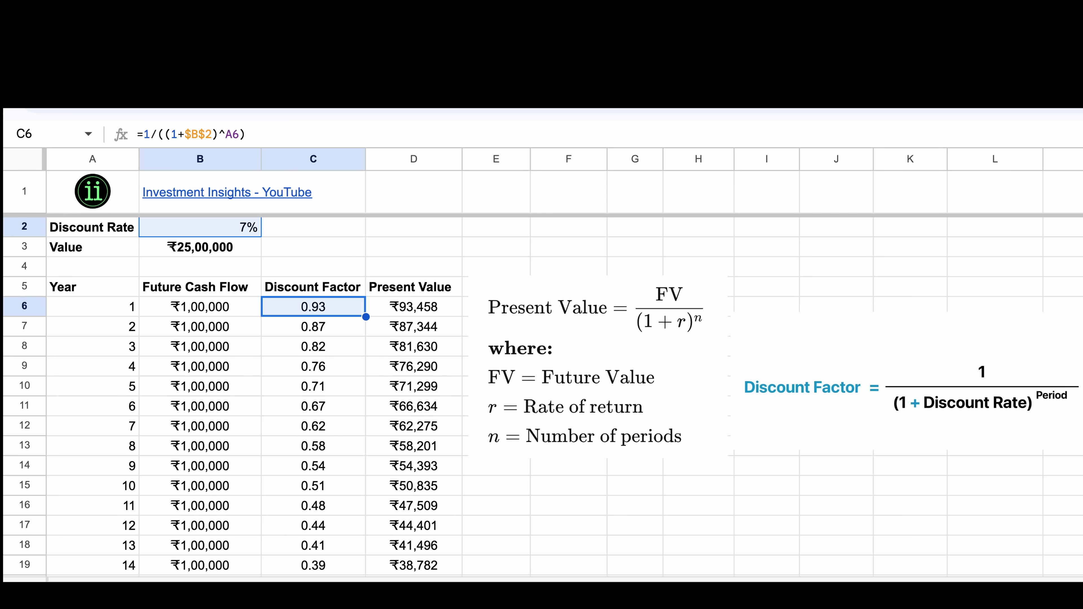
{"action": "left_click", "coordinate": [313, 327]}
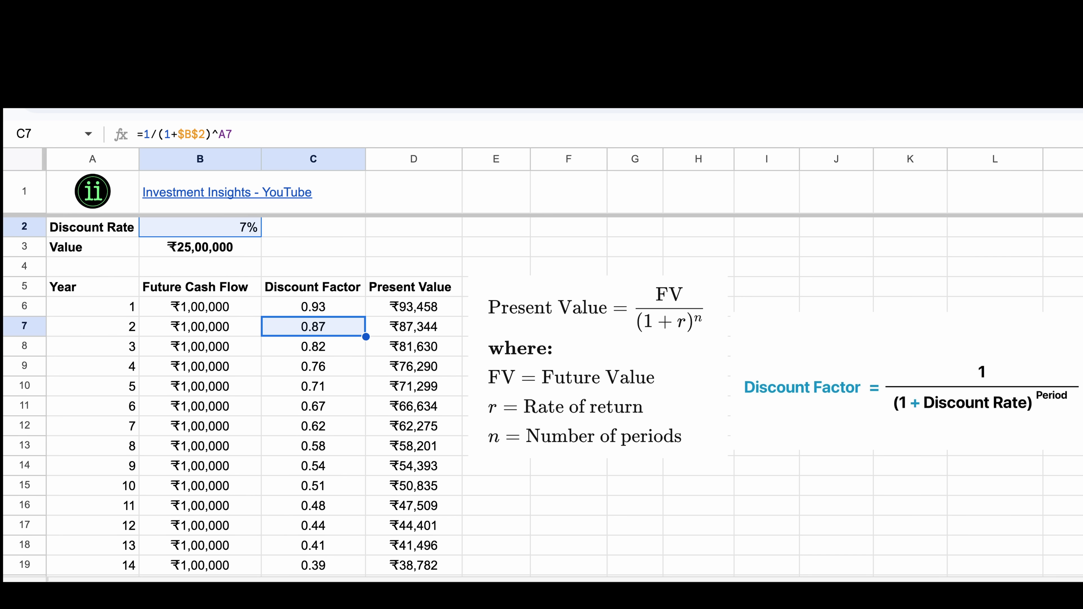
{"action": "left_click_drag", "start_coordinate": [313, 307], "coordinate": [313, 566]}
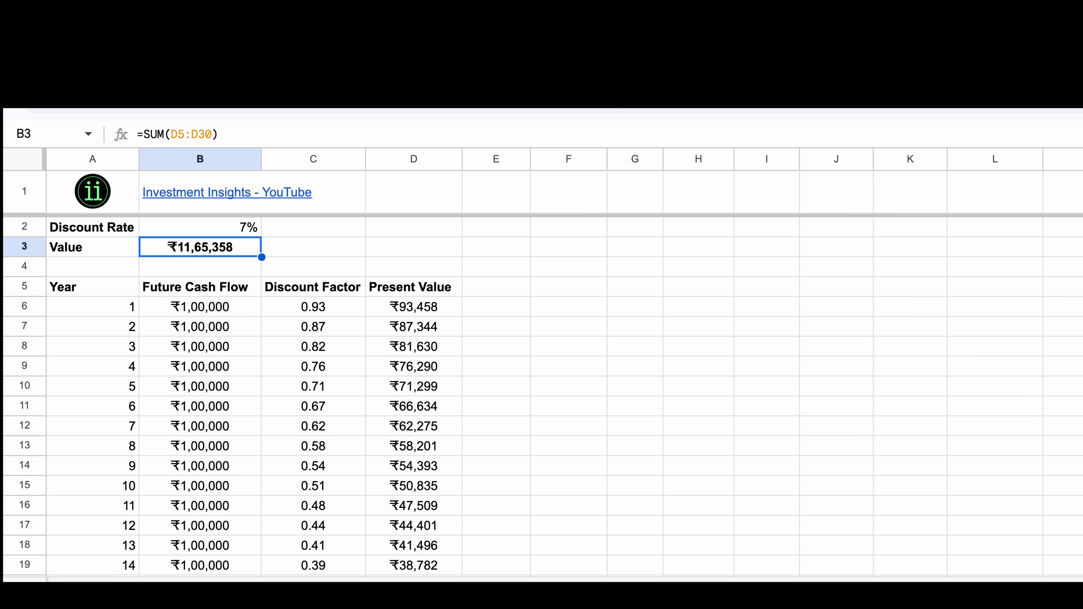
- Set the Discount Rate to 12%
{"action": "left_click", "coordinate": [200, 227]}
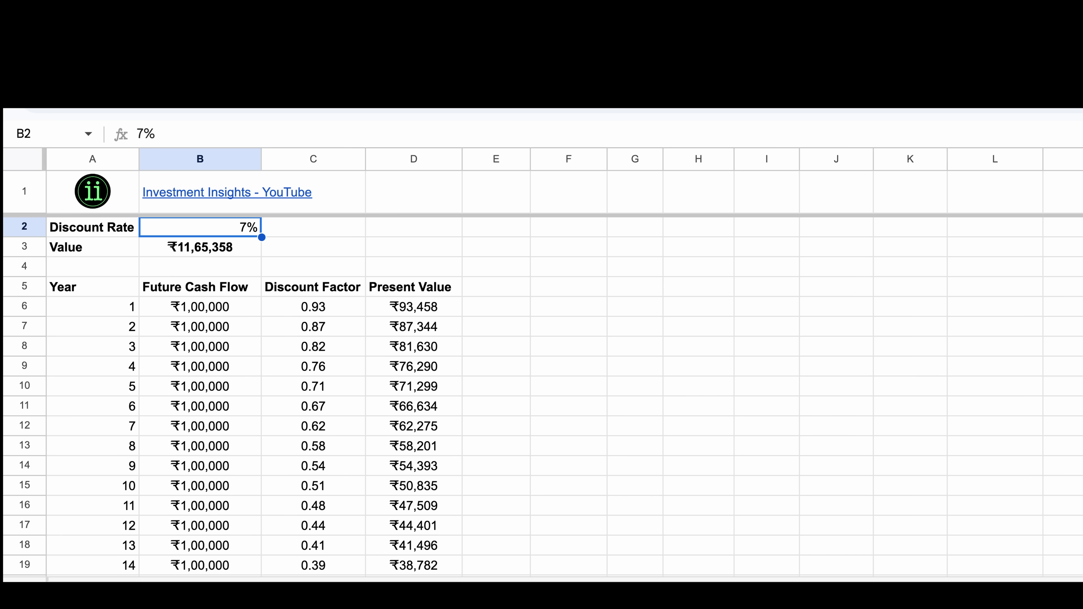
{"action": "type", "text": "12"}
{"action": "key", "text": "Return"}
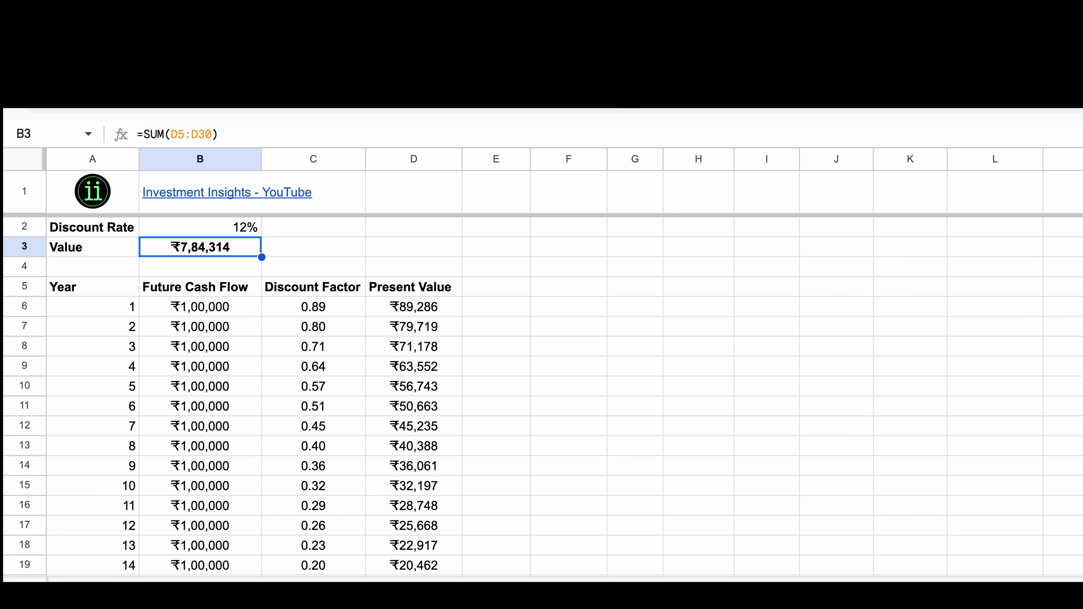
- Highlight the first five years of the cash flow table and the Future Cash Flow values
{"action": "left_click_drag", "start_coordinate": [413, 387], "coordinate": [92, 307]}
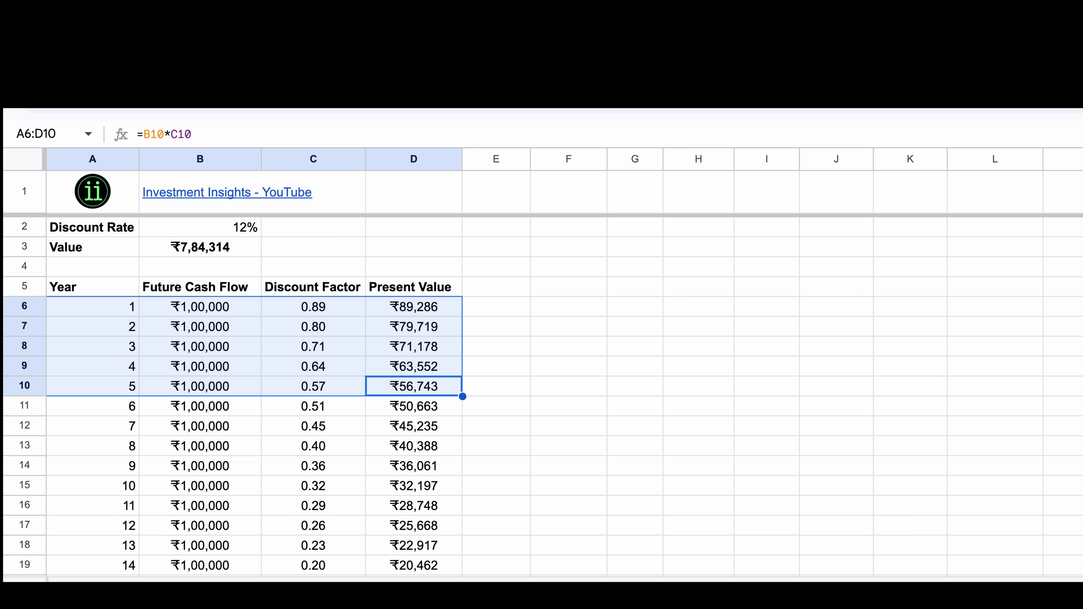
{"action": "left_click", "coordinate": [200, 307]}
{"action": "key", "text": "super+shift+Down"}
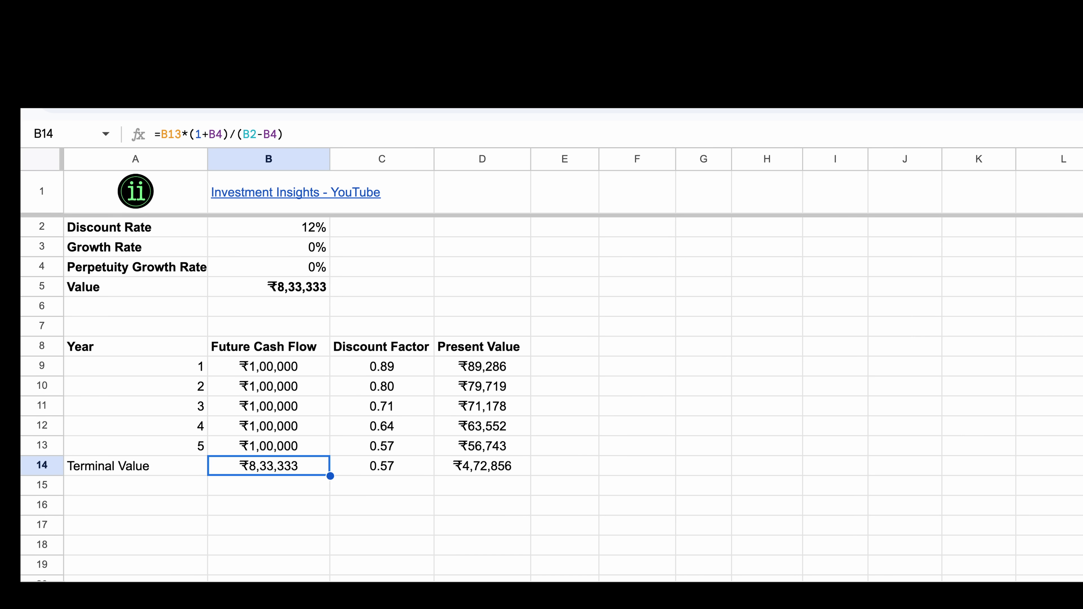
- Inspect the Terminal Value row's discount factor and present value formulas, and compare the total Value with the terminal cash flow
{"action": "left_click", "coordinate": [382, 466]}
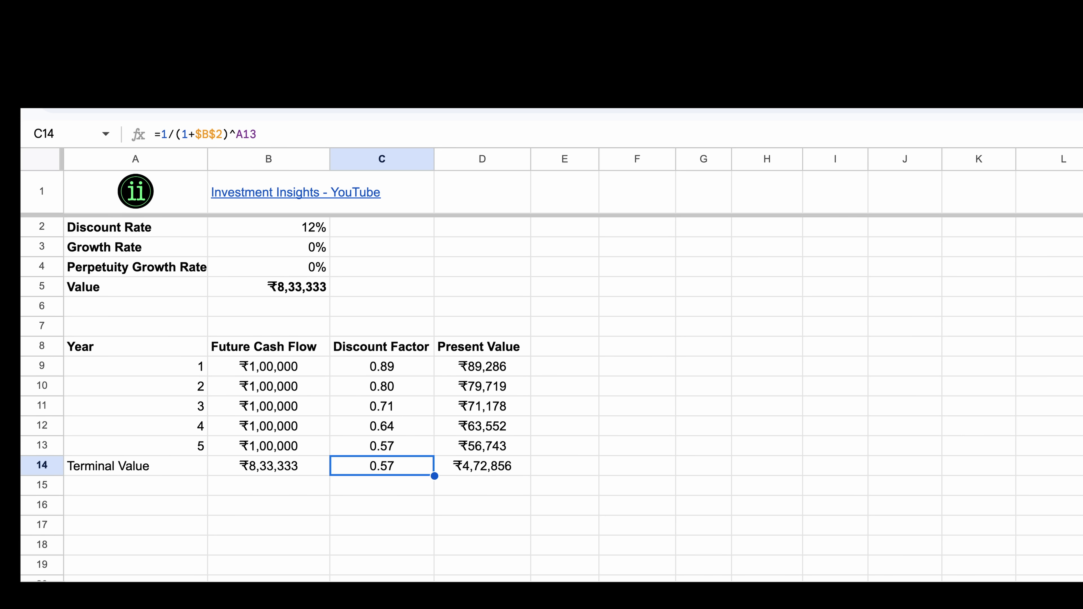
{"action": "left_click", "coordinate": [481, 467]}
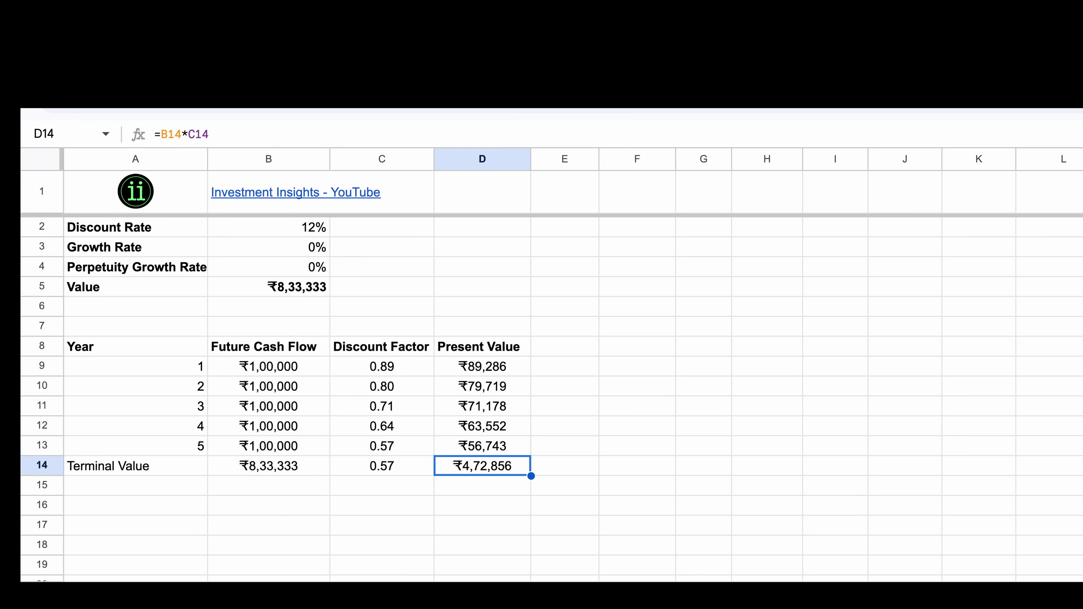
{"action": "left_click", "coordinate": [268, 287]}
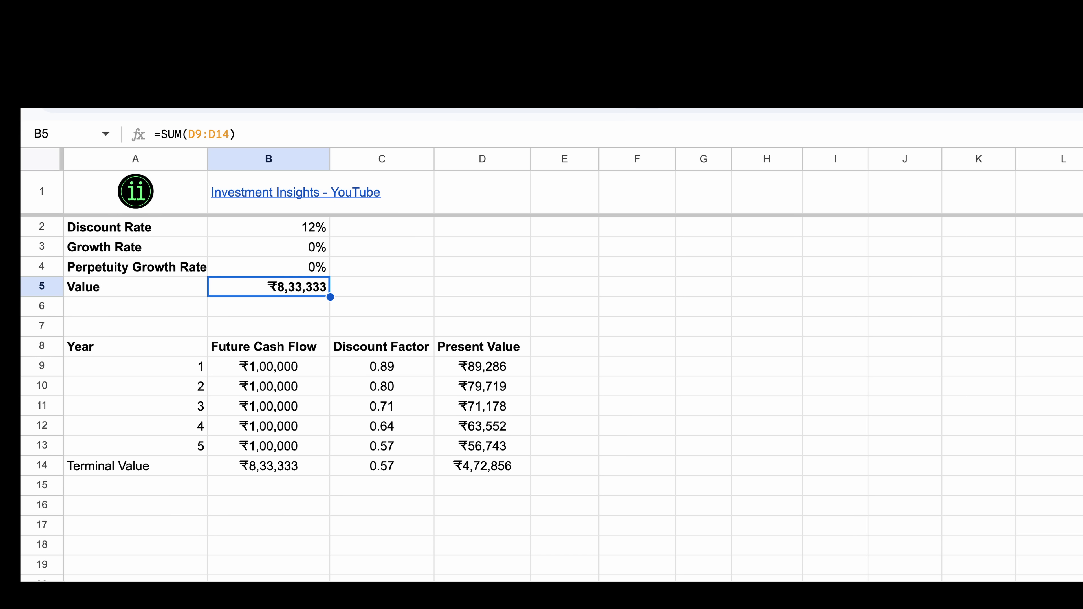
{"action": "left_click", "coordinate": [268, 465], "text": "super"}
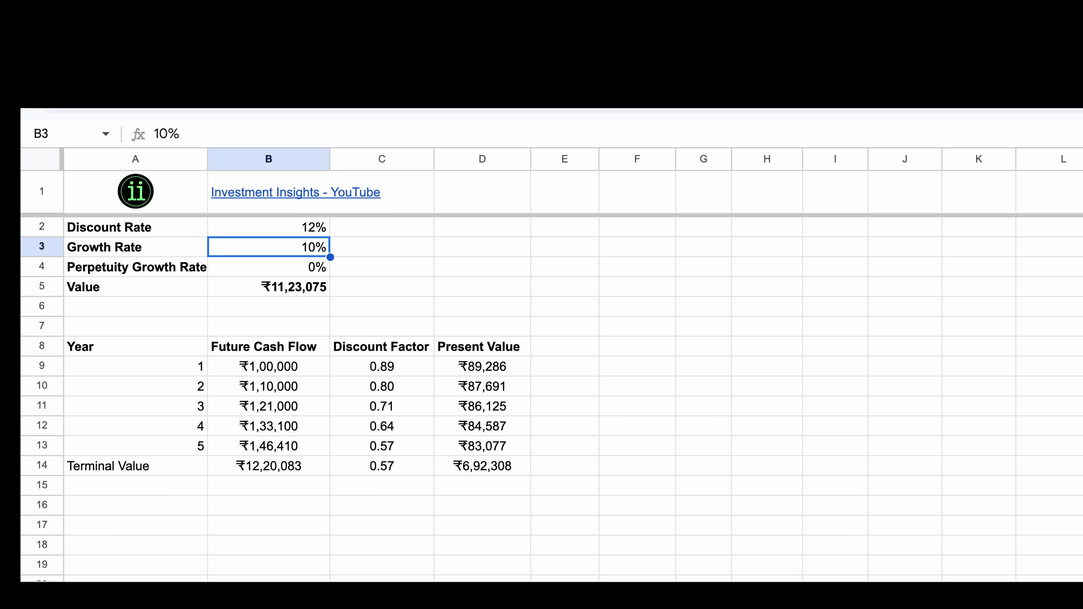
- Review the future cash flows of years 1 to 5, the Terminal Value cash flow and present value formulas, and the total Value
{"action": "left_click_drag", "start_coordinate": [268, 366], "coordinate": [268, 446]}
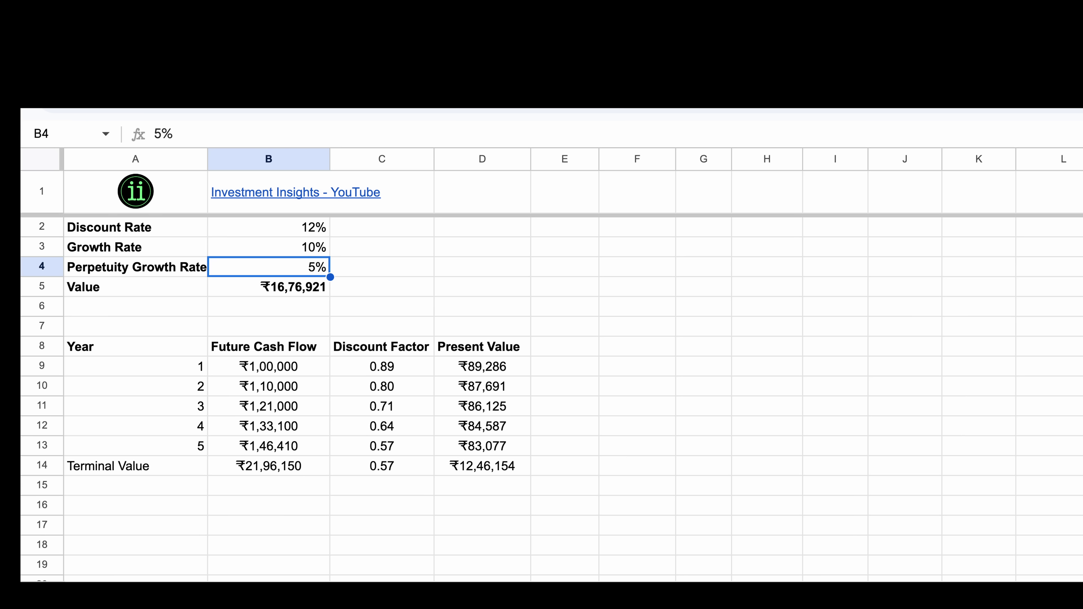
{"action": "left_click", "coordinate": [269, 465]}
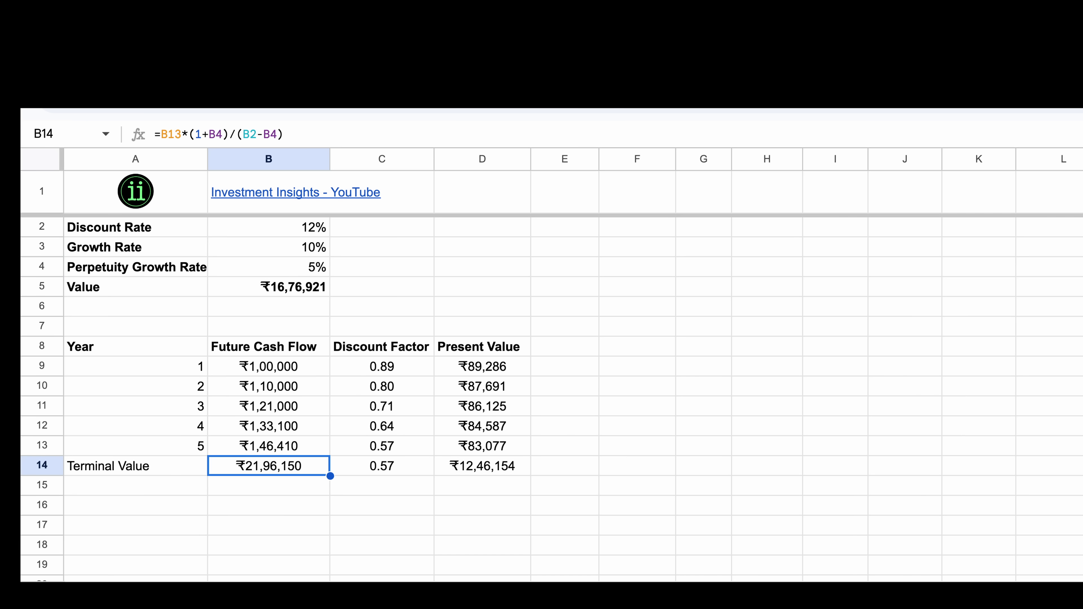
{"action": "left_click", "coordinate": [482, 465]}
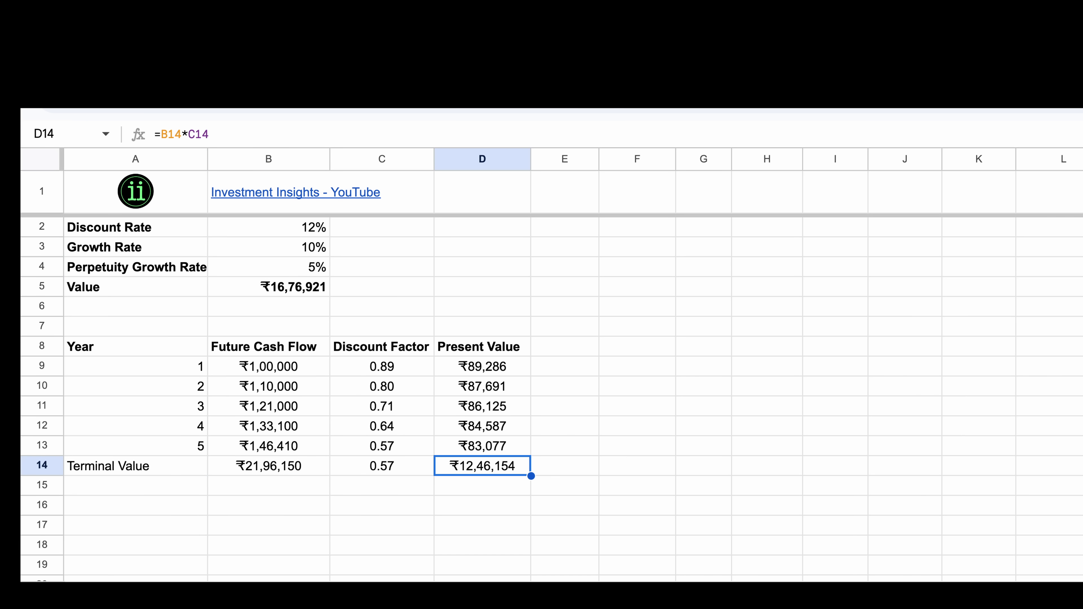
{"action": "left_click", "coordinate": [268, 286]}
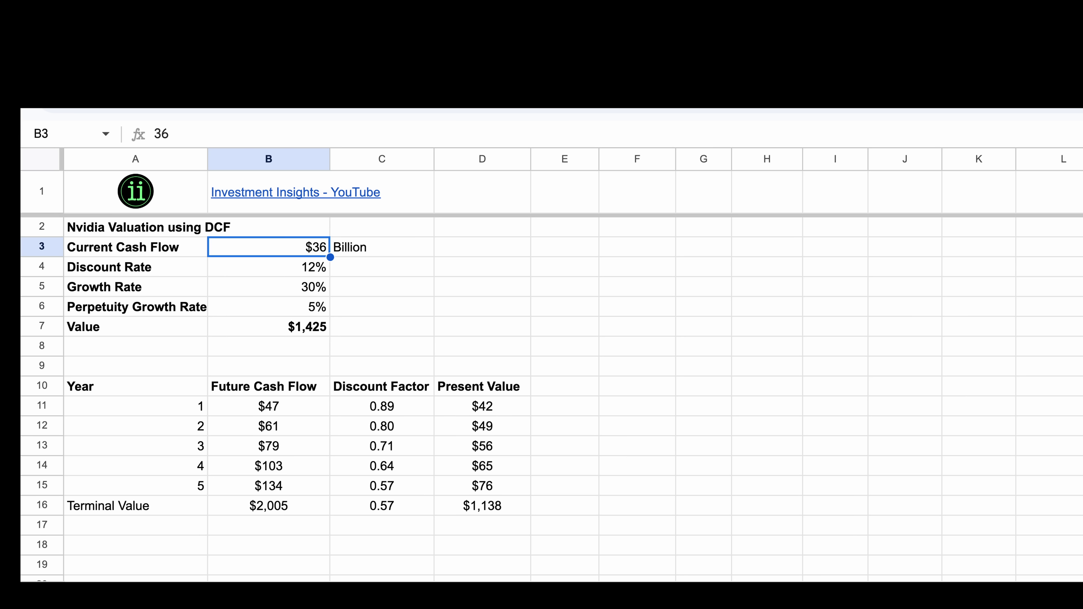
- Review the Nvidia valuation's discount rate, growth rate and perpetuity growth rate, and the formula for its Value
{"action": "key", "text": "Down"}
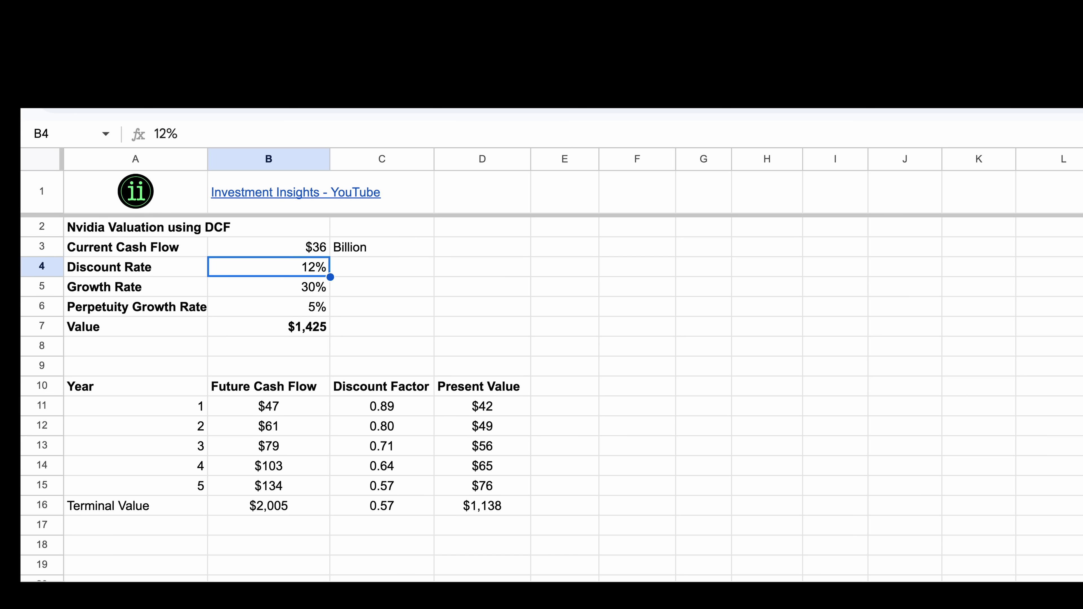
{"action": "left_click", "coordinate": [268, 287]}
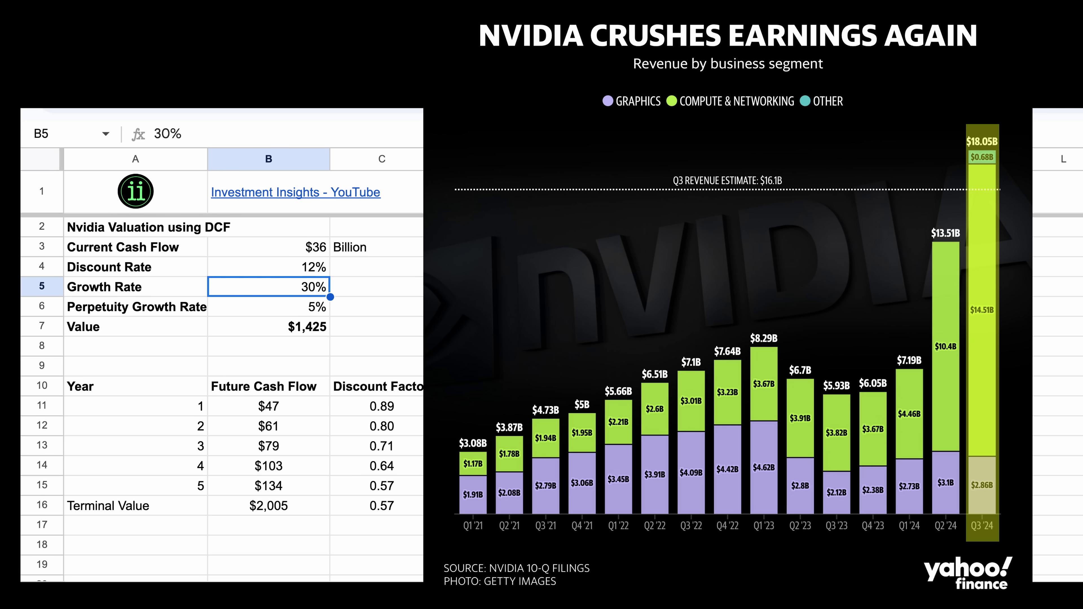
{"action": "left_click", "coordinate": [269, 307]}
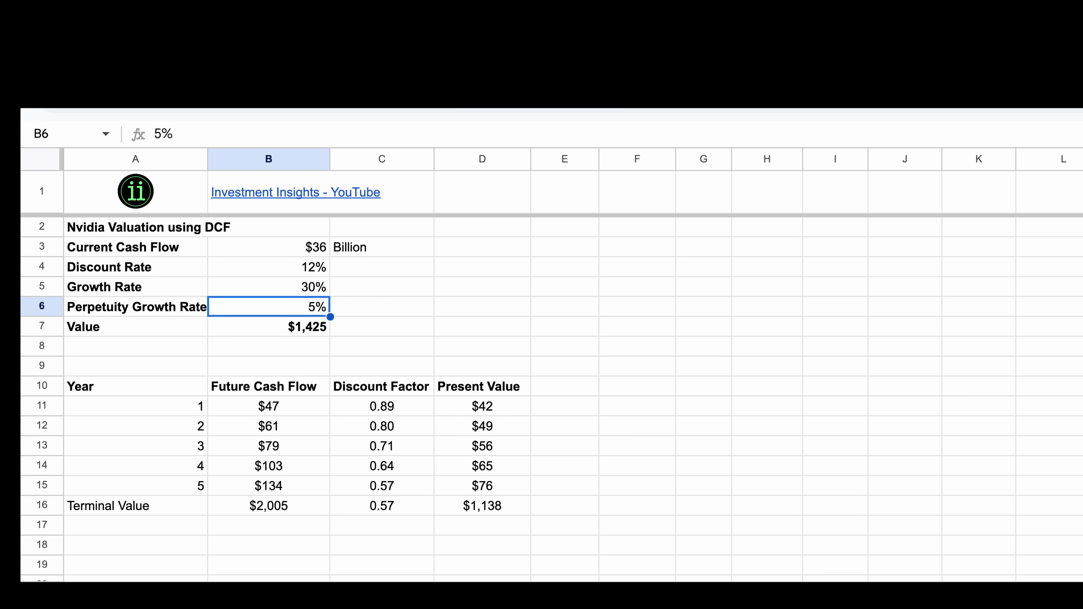
{"action": "left_click", "coordinate": [268, 327]}
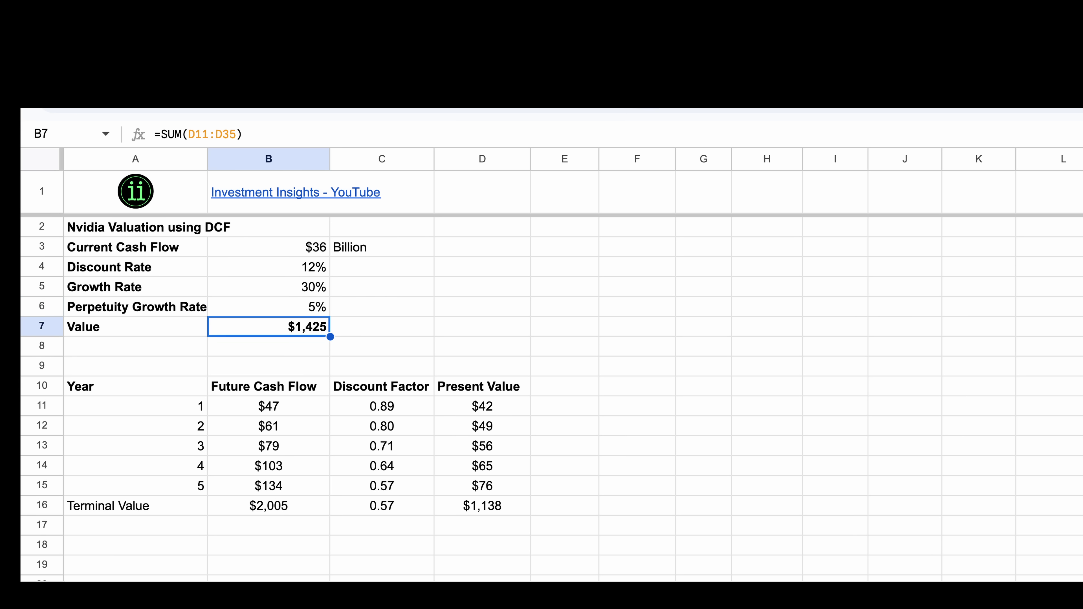